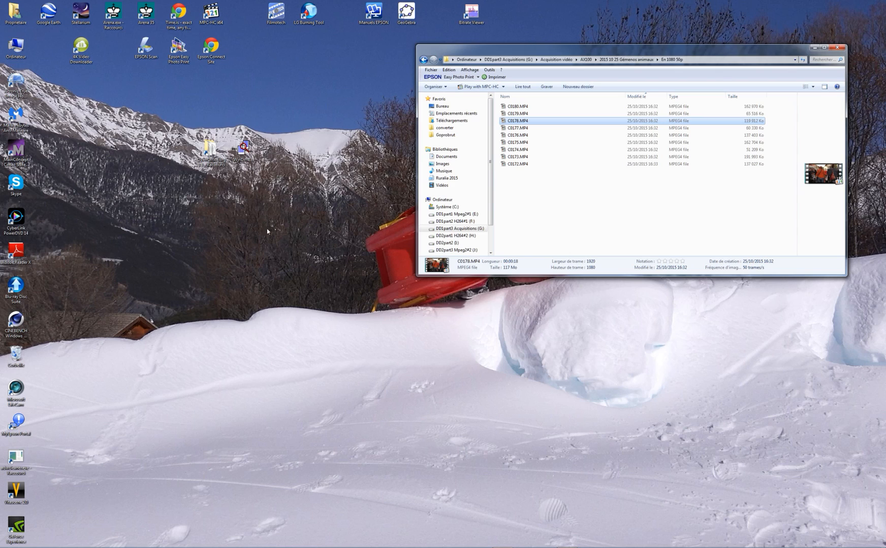
Step: Look up the Cam2x264 program group and the add-on installers listed under Installations Complémentaires
mouse_move(129, 547)
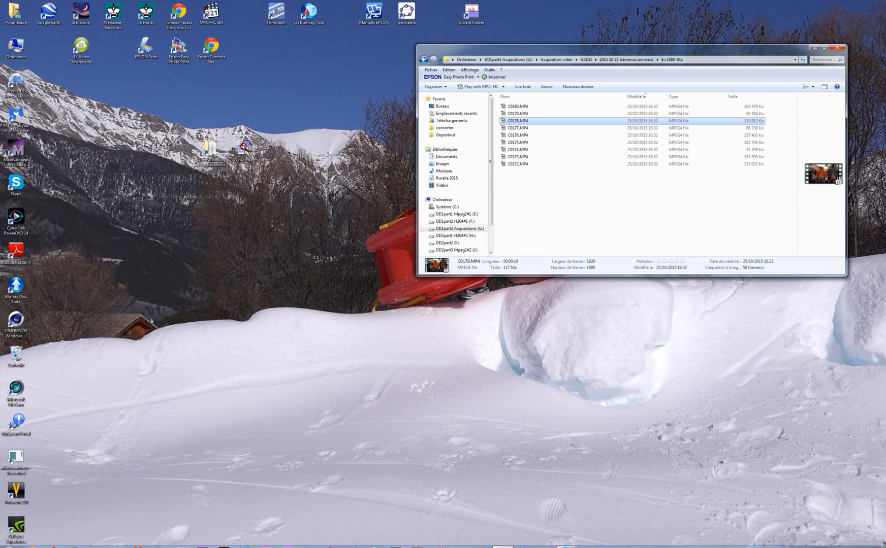
click(10, 541)
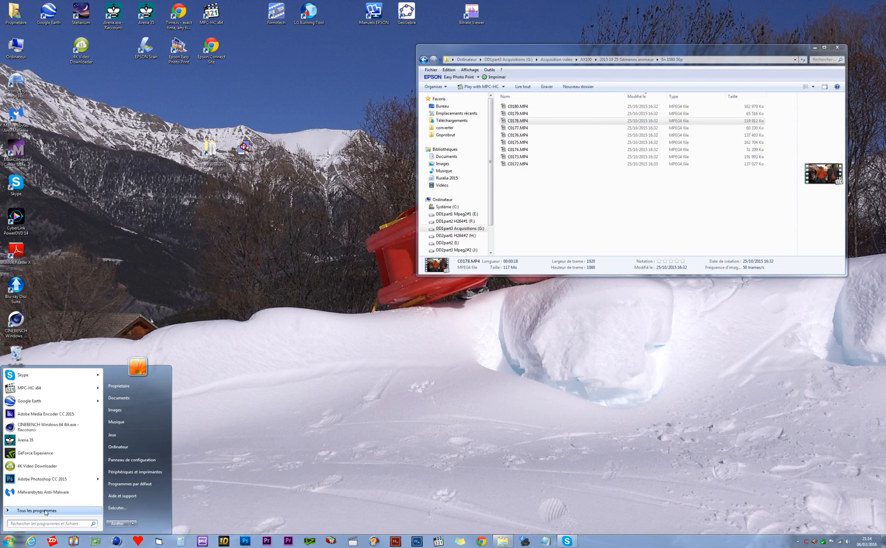
click(7, 511)
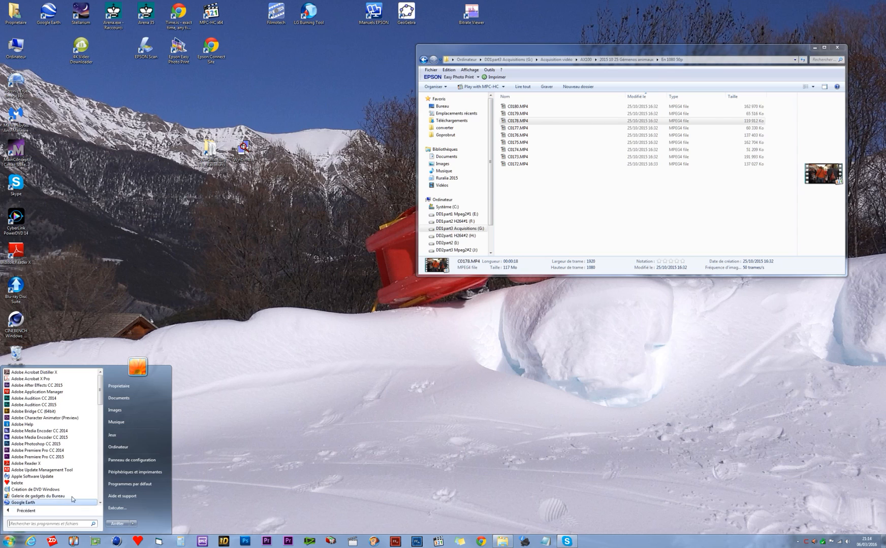
scroll(100, 405, down, 2)
drag(100, 405, 100, 443)
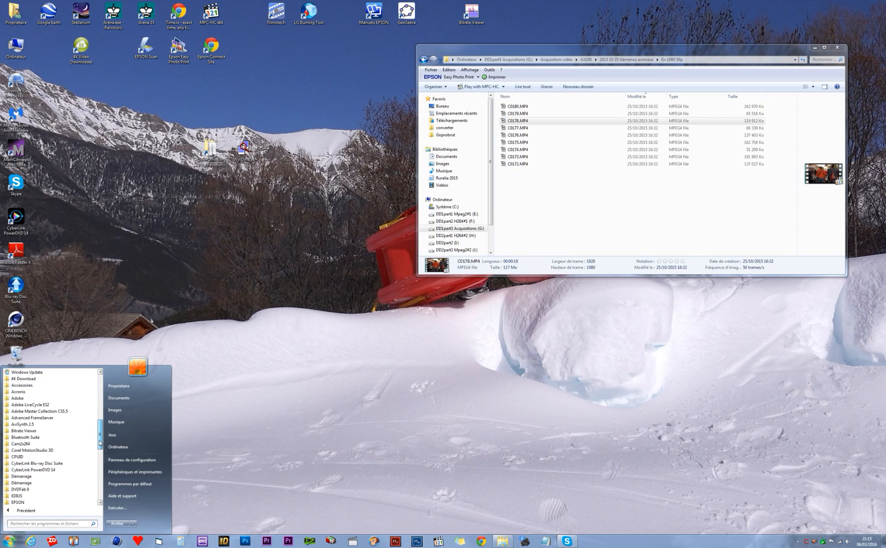
click(17, 446)
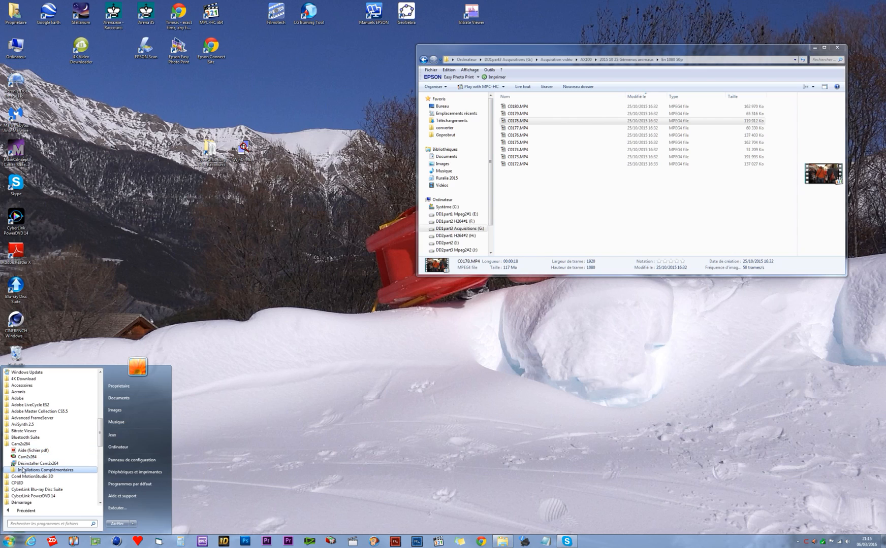
click(23, 471)
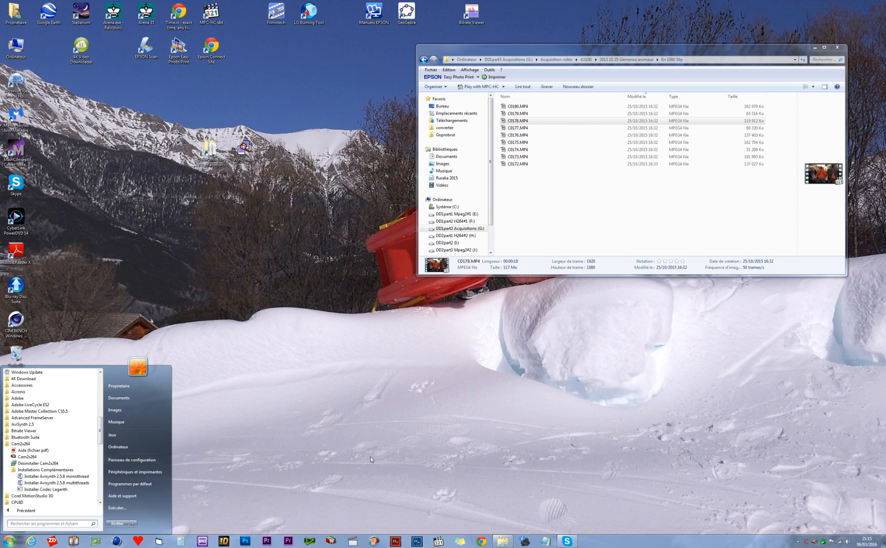
click(361, 411)
Step: Launch Cam2 x264
mouse_move(355, 545)
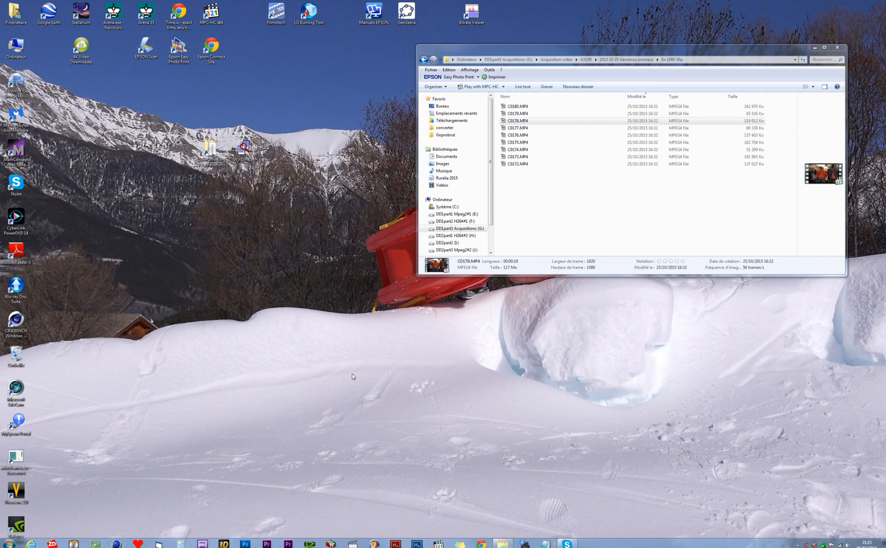
click(330, 541)
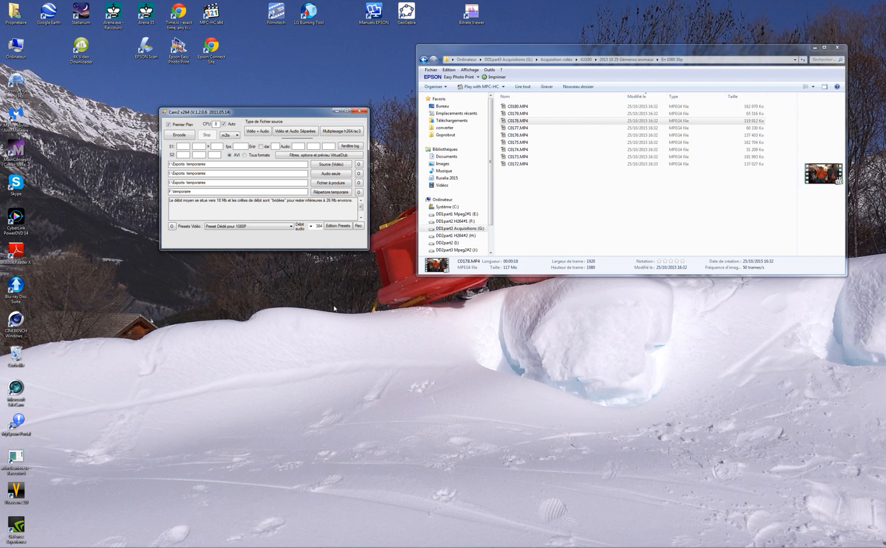
Step: Launch EDIUS and open the recent project "Nouveau projet 25p"
mouse_move(362, 547)
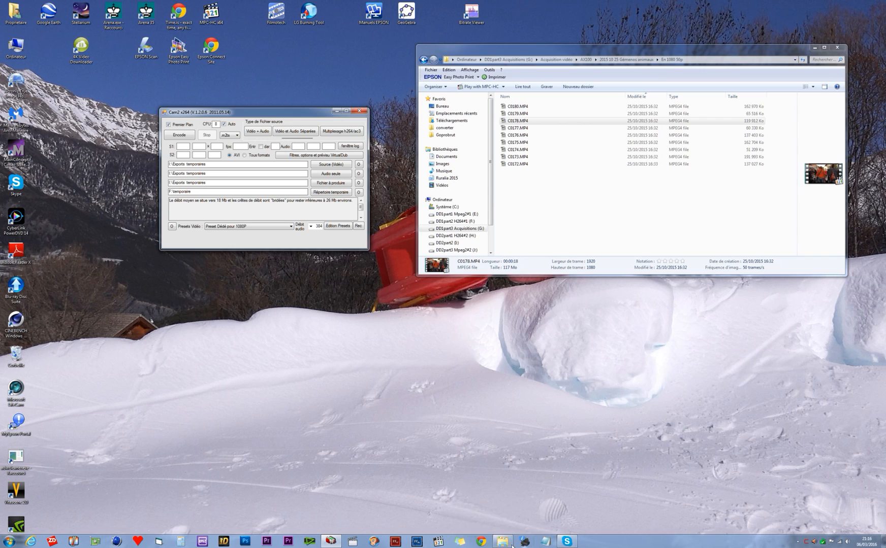
click(308, 543)
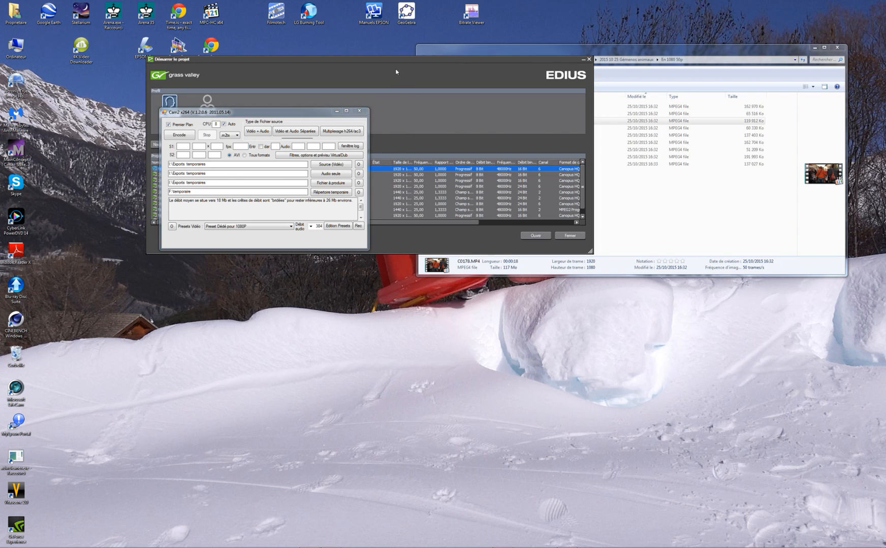
drag(292, 61, 477, 239)
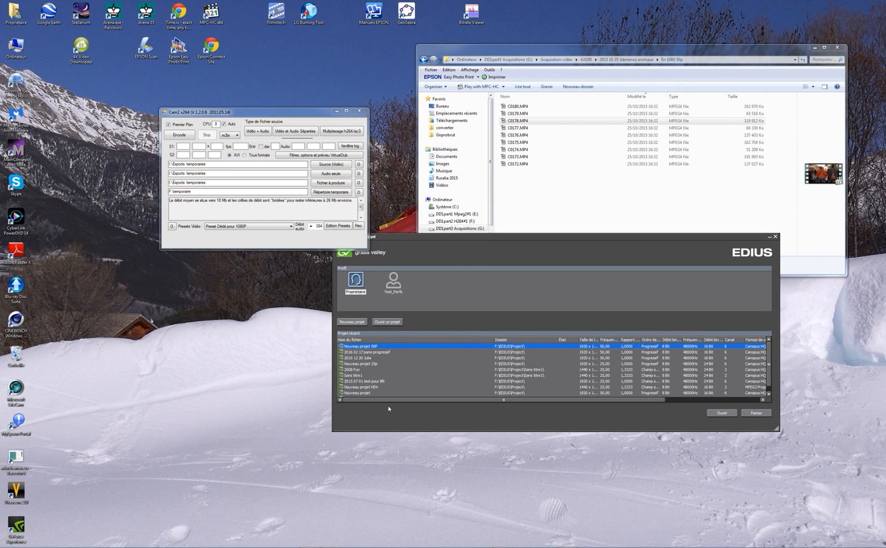
click(365, 365)
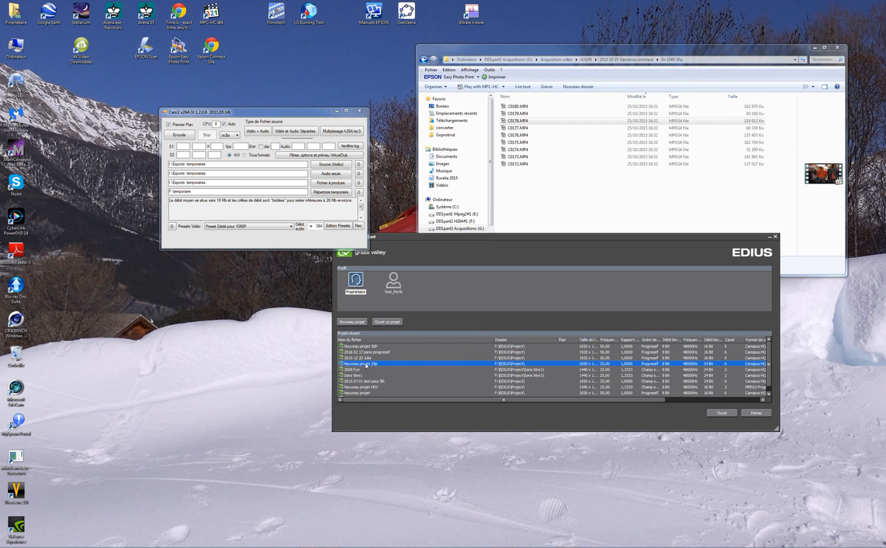
double_click(365, 364)
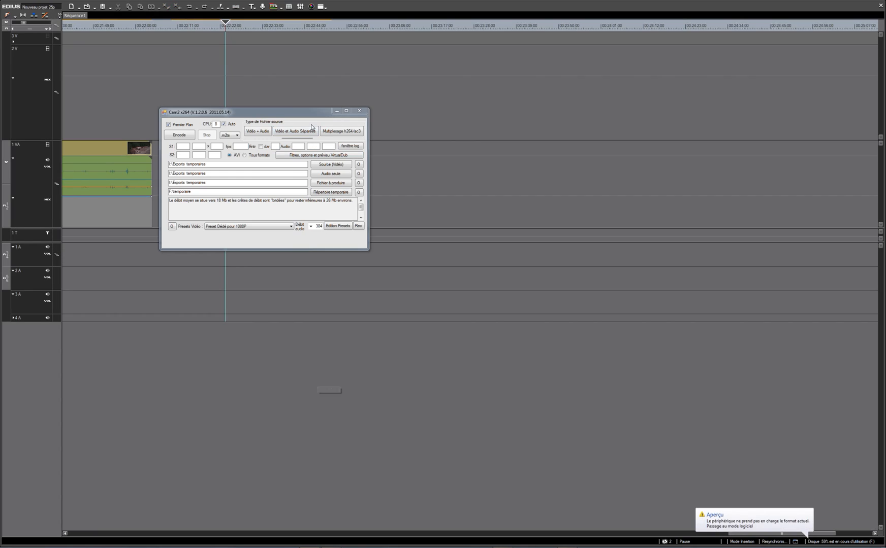
Step: Close Cam2 x264 and place the EDIUS playhead inside the marked in-out range, at about 00:19:47
drag(308, 115, 367, 418)
click(418, 414)
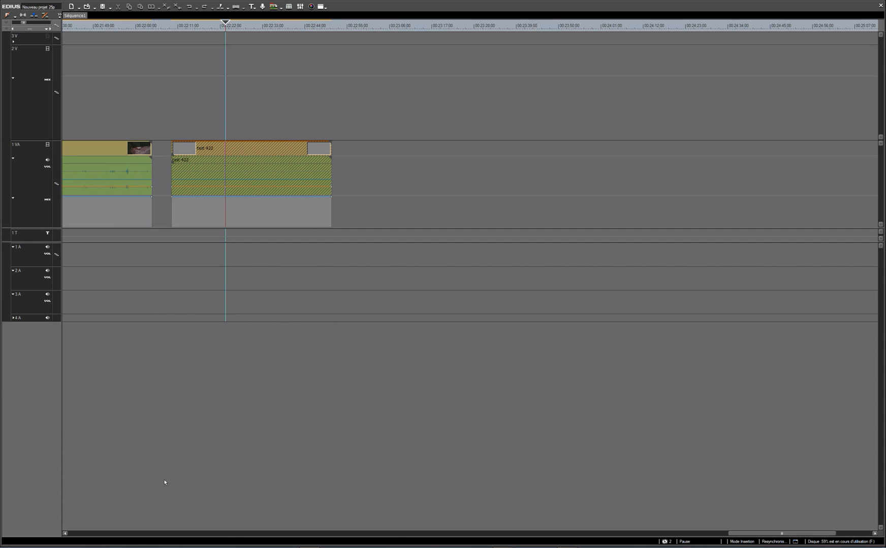
drag(789, 538, 673, 543)
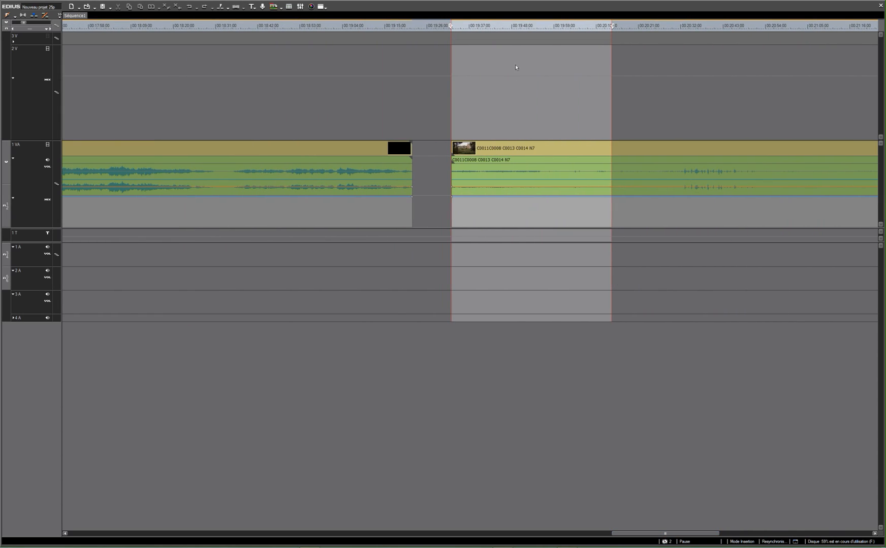
click(506, 27)
mouse_move(506, 28)
mouse_down()
mouse_move(518, 30)
mouse_move(508, 32)
mouse_up()
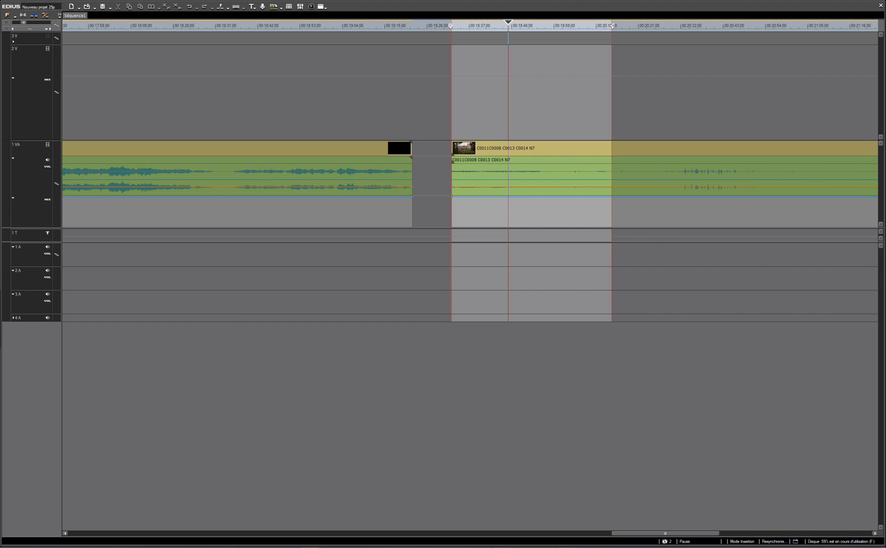
Step: Start a file export with the Canopus HQ AVI exporter and set its image size to 1920 x 1080 in the advanced settings
key(F11)
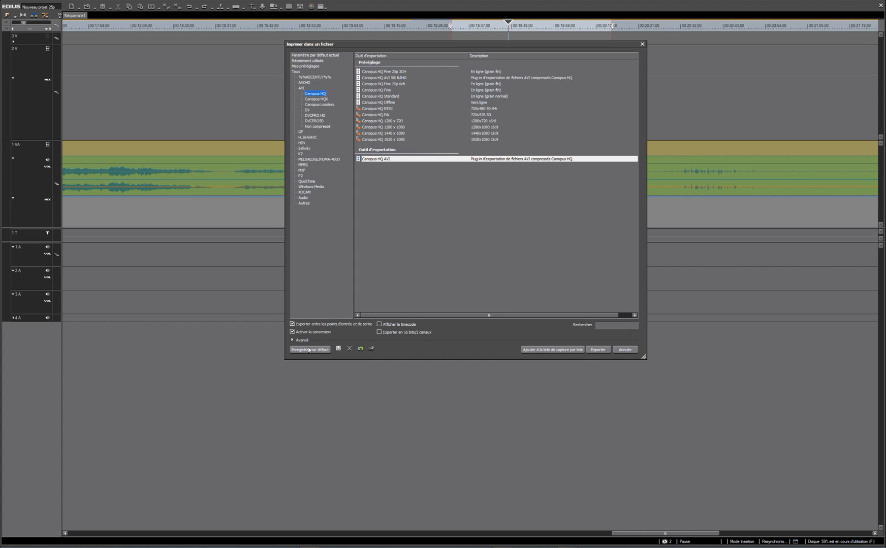
click(292, 340)
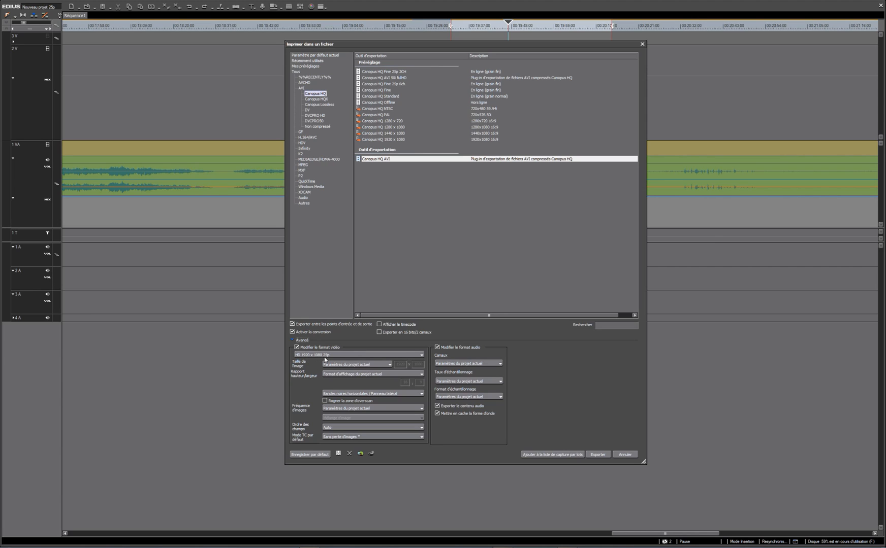
click(390, 364)
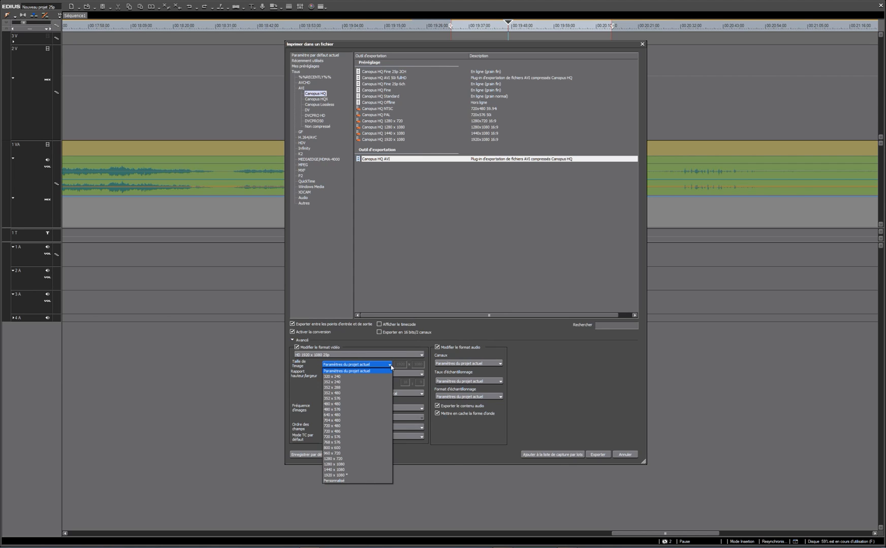
click(353, 475)
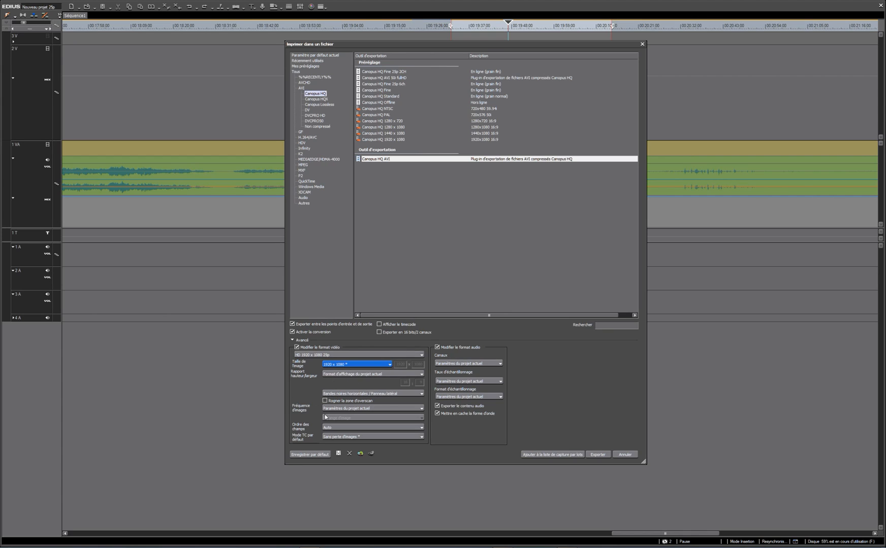
Step: Set the export's frame rate to 25.0 with "Image la plus proche" conversion, and its audio channels to 2ch
click(420, 409)
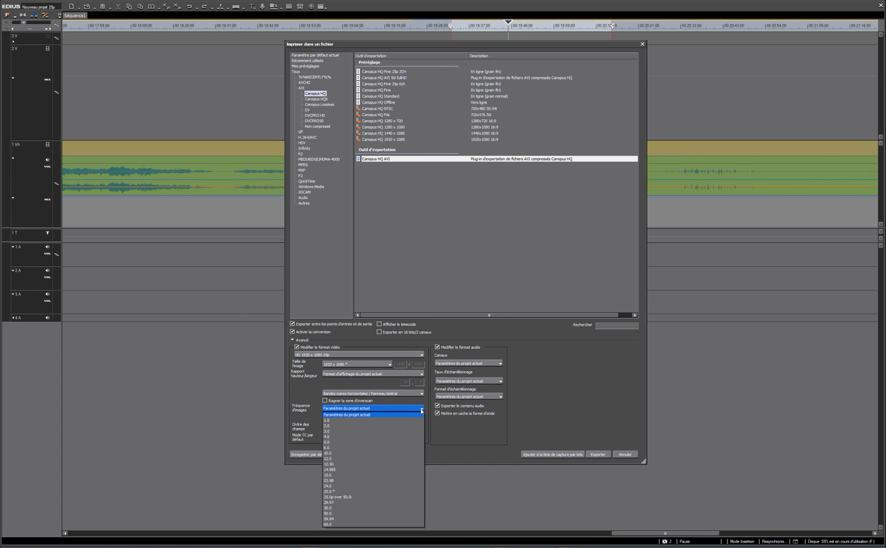
click(337, 491)
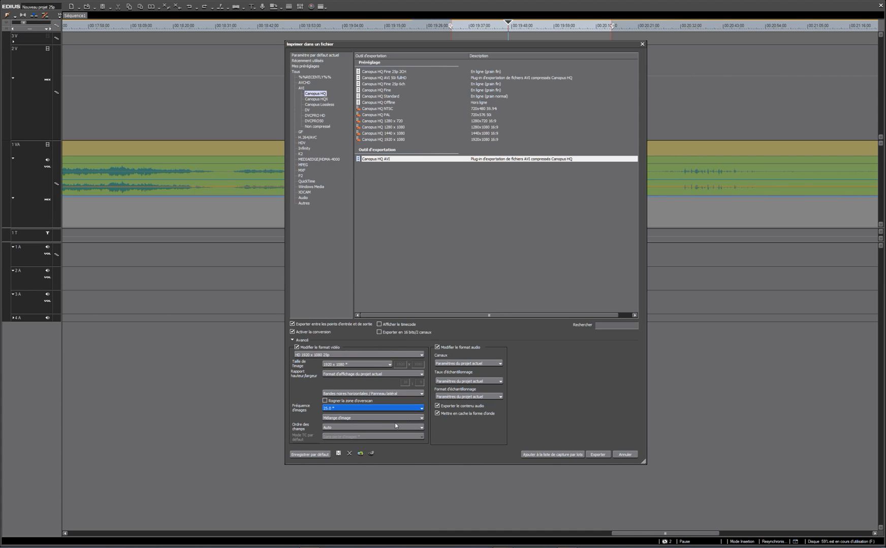
click(422, 418)
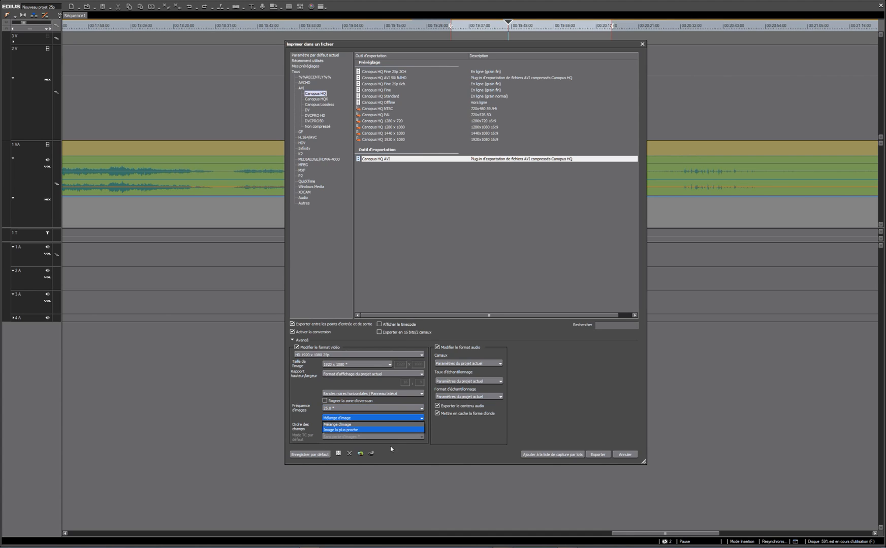
click(346, 431)
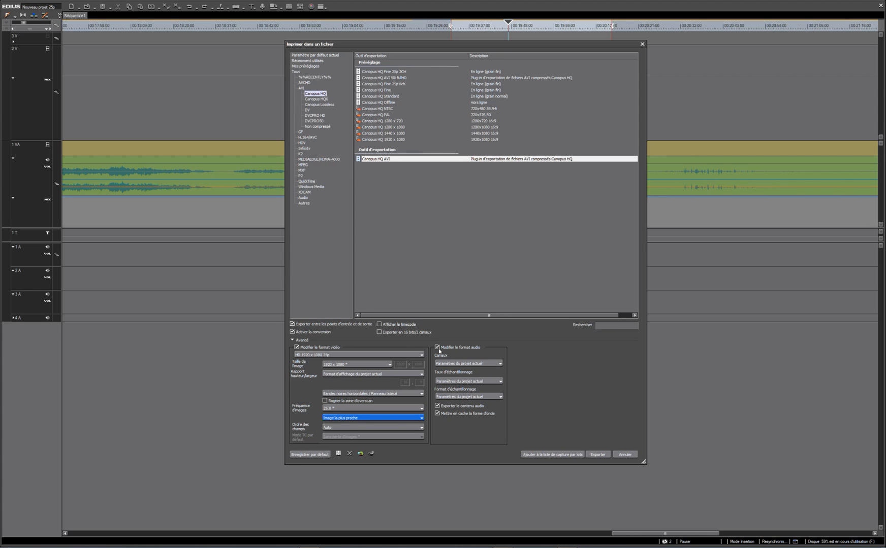
click(500, 363)
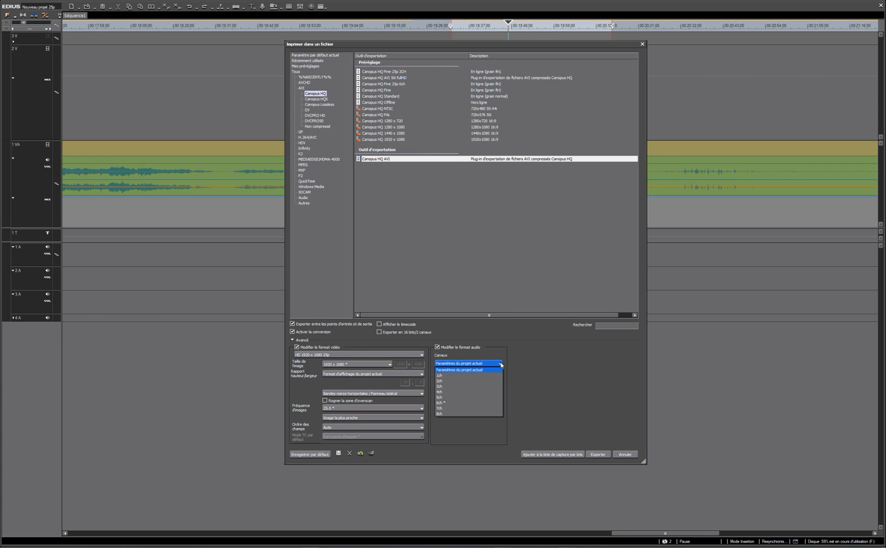
click(448, 381)
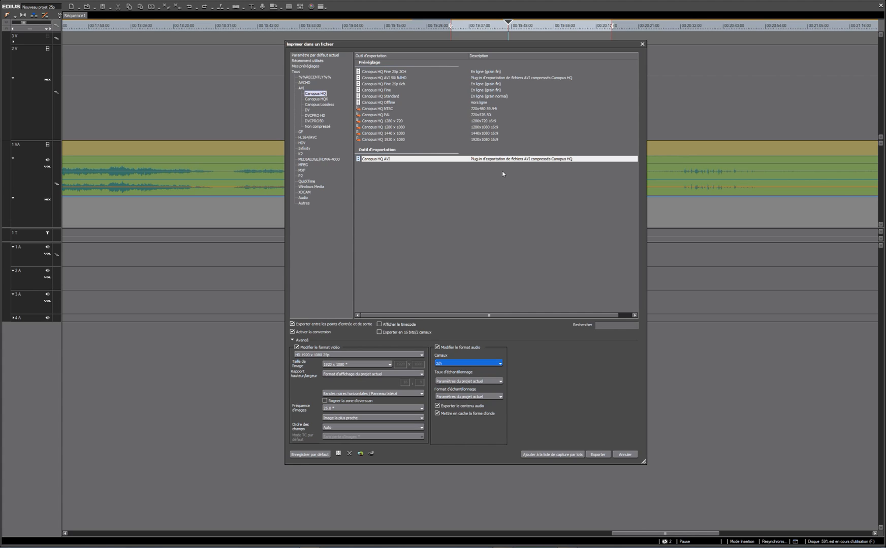
Step: Export the marked range to the Exports temporaires folder as "Test 25p 50p" with Canopus HQ quality "En ligne (grain fin)"
click(596, 455)
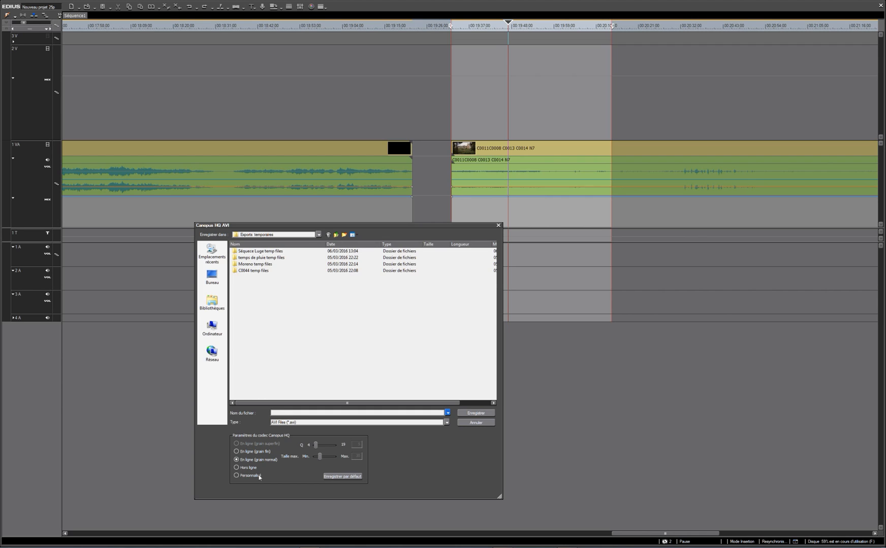
click(236, 451)
text(Test 25p 50p)
click(470, 412)
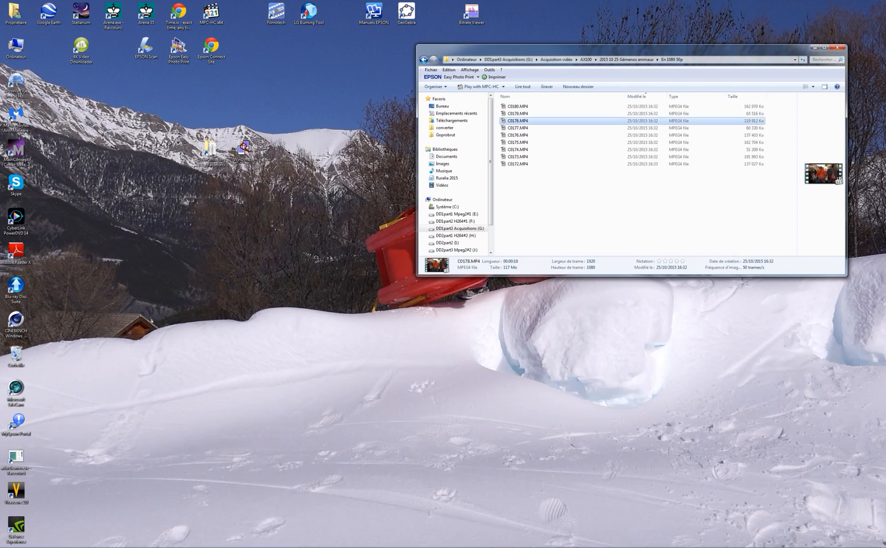
Step: Launch Cam2 x264 and move its window up beside the file explorer so the whole window is visible
mouse_move(376, 546)
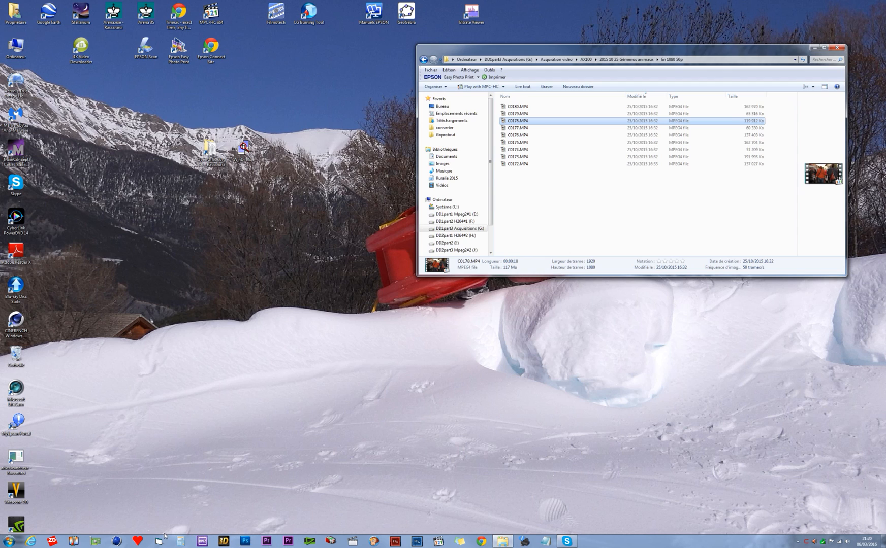
click(78, 545)
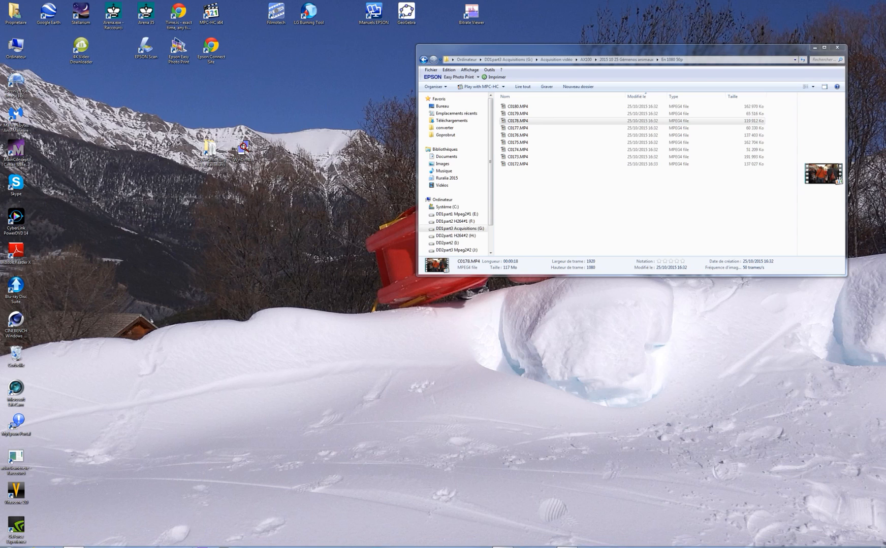
mouse_move(220, 547)
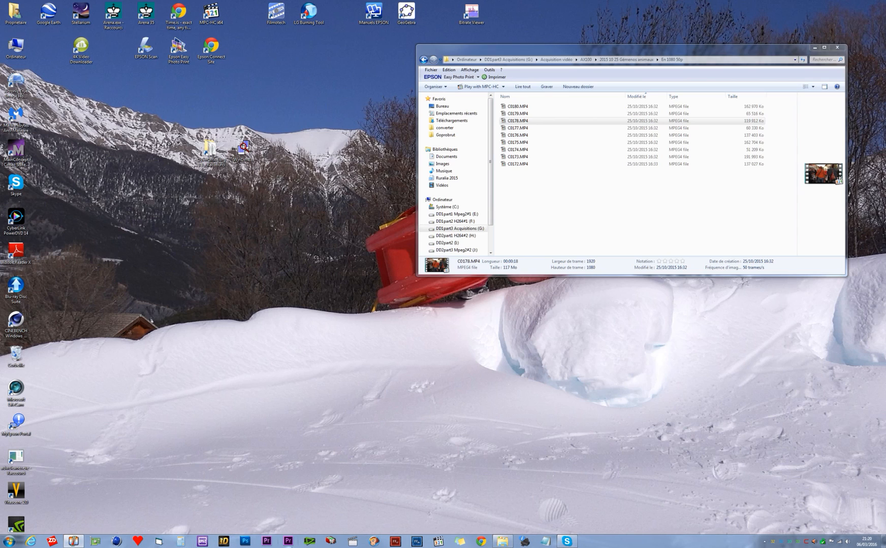
click(330, 541)
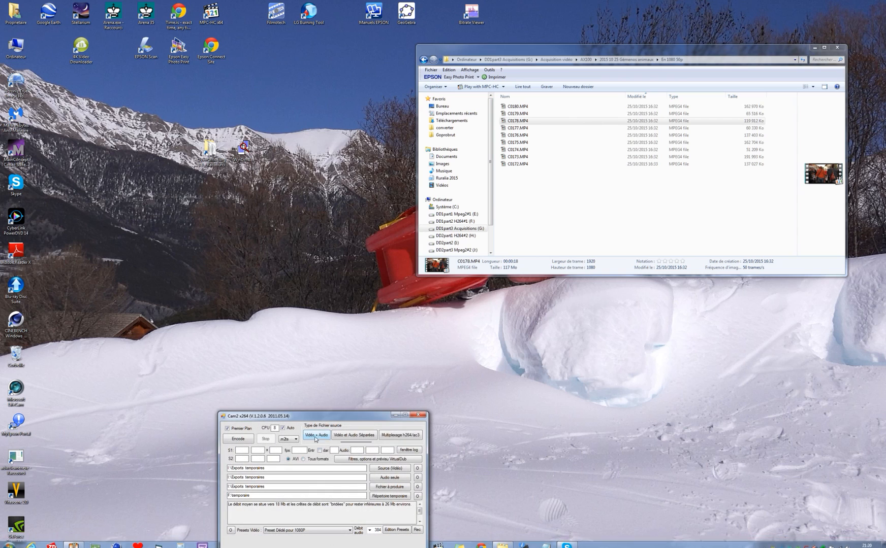
drag(330, 419, 291, 140)
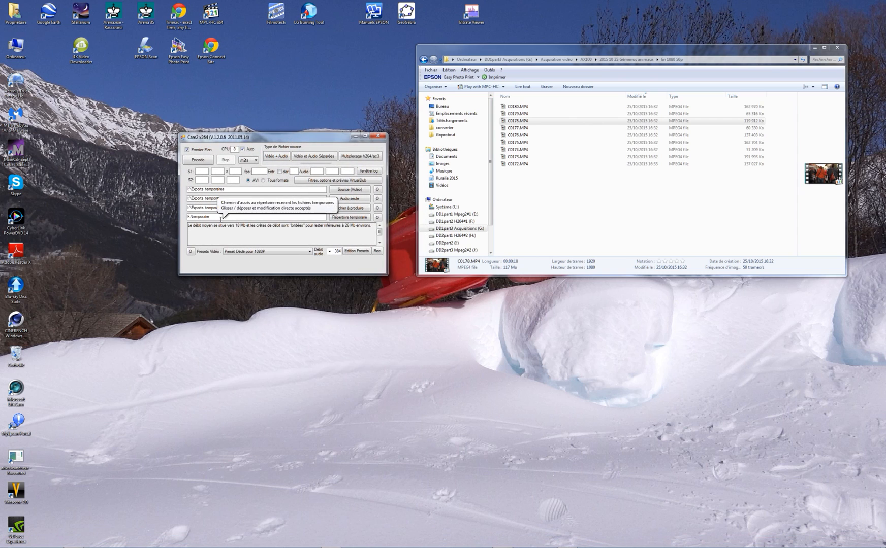
Step: Load "Test 25p 50p.avi" from the Exports temporaires folder as the video source in Cam2 x264
click(354, 190)
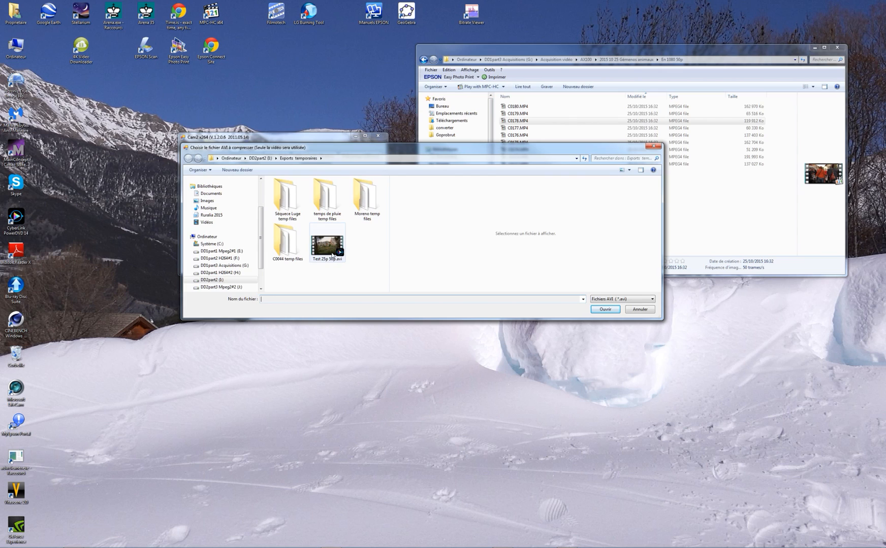
click(326, 230)
double_click(326, 230)
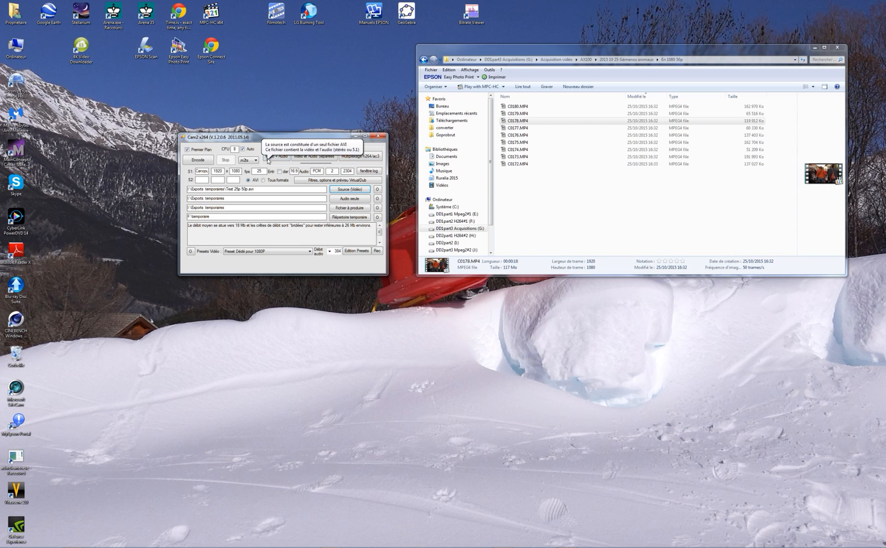
Step: Set the source type to combined video and audio, load "Test 25p 50p.avi", and name the output file "Test 25p 50p.m2ts"
click(277, 159)
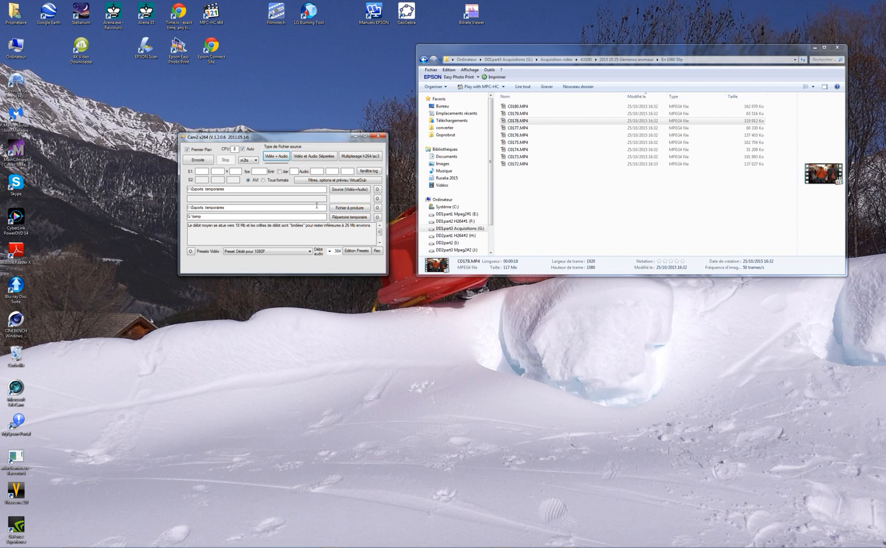
click(348, 189)
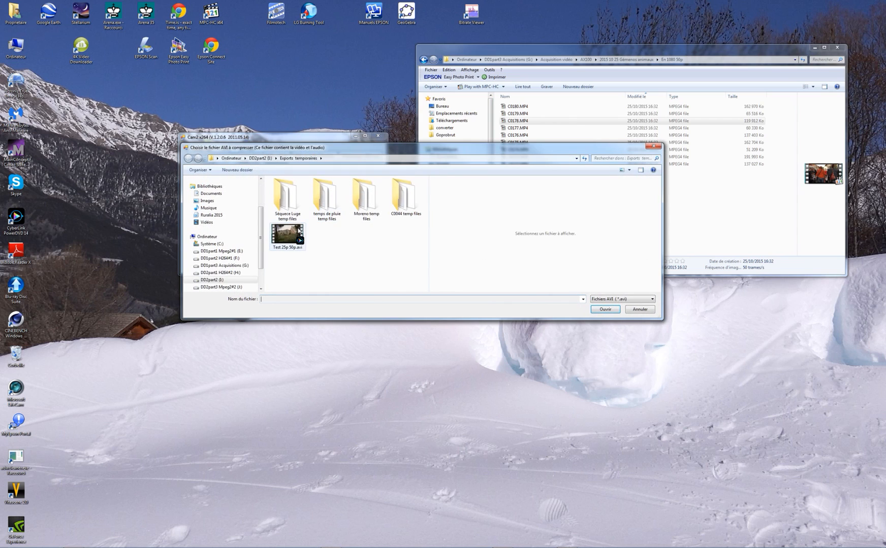
double_click(299, 231)
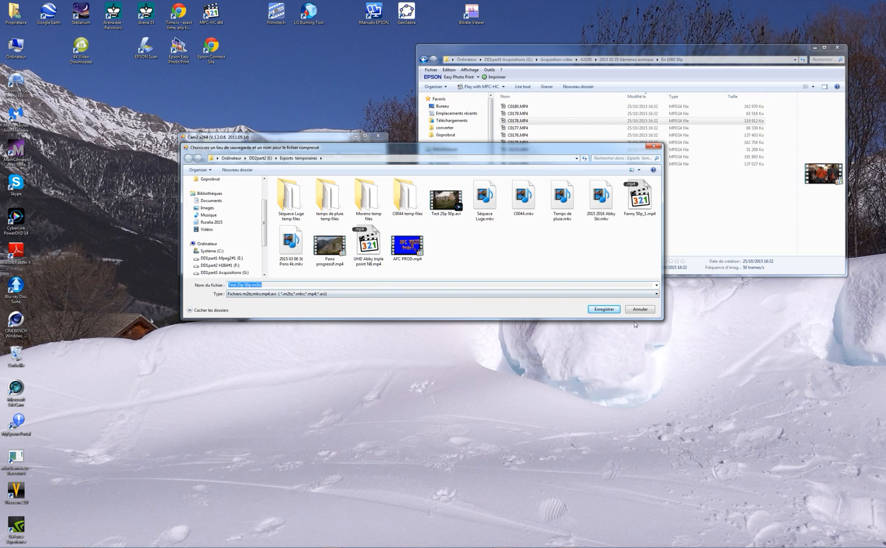
click(603, 311)
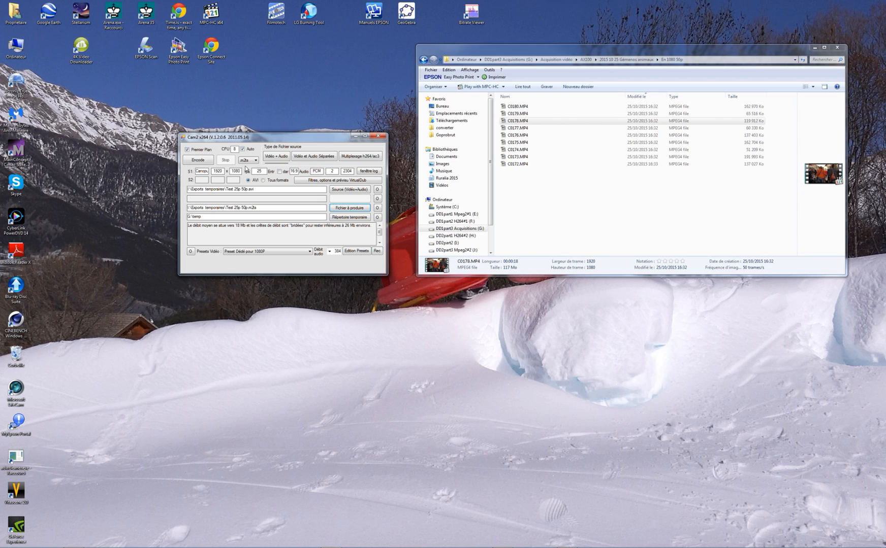
click(255, 160)
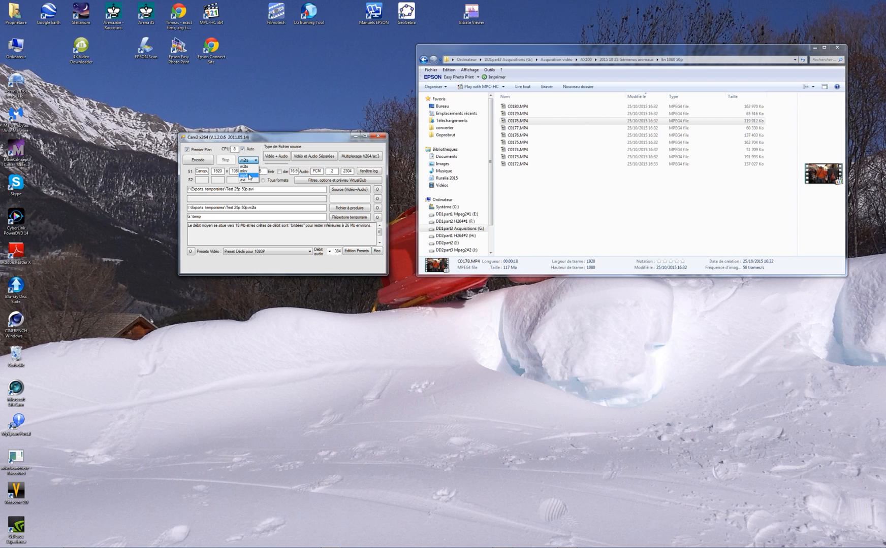
click(290, 104)
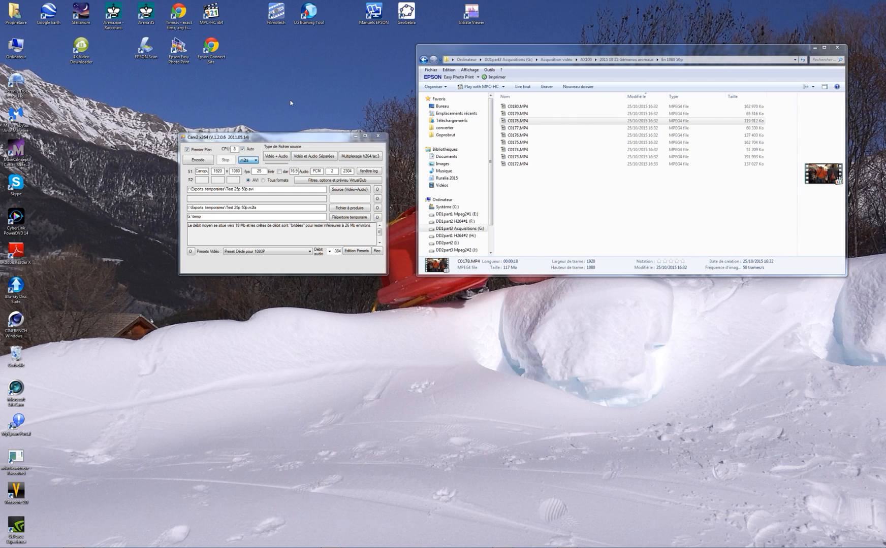
click(255, 161)
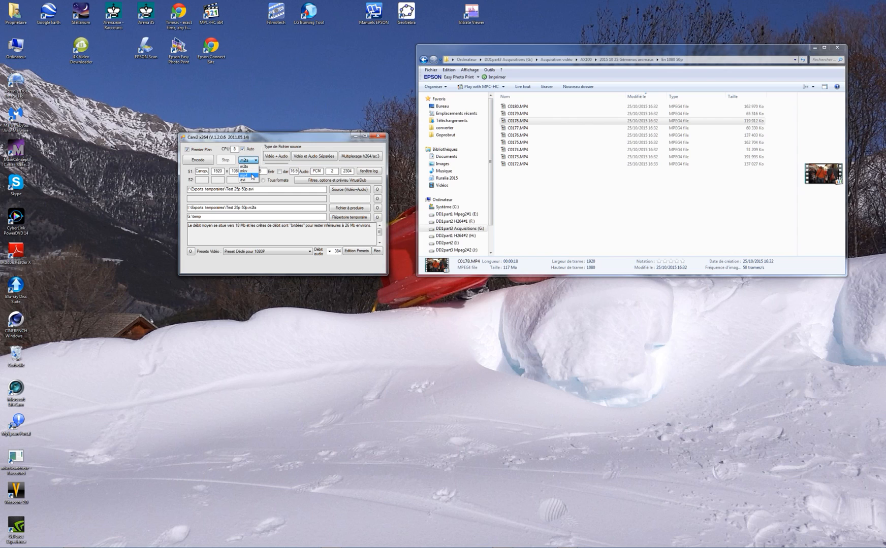
click(309, 95)
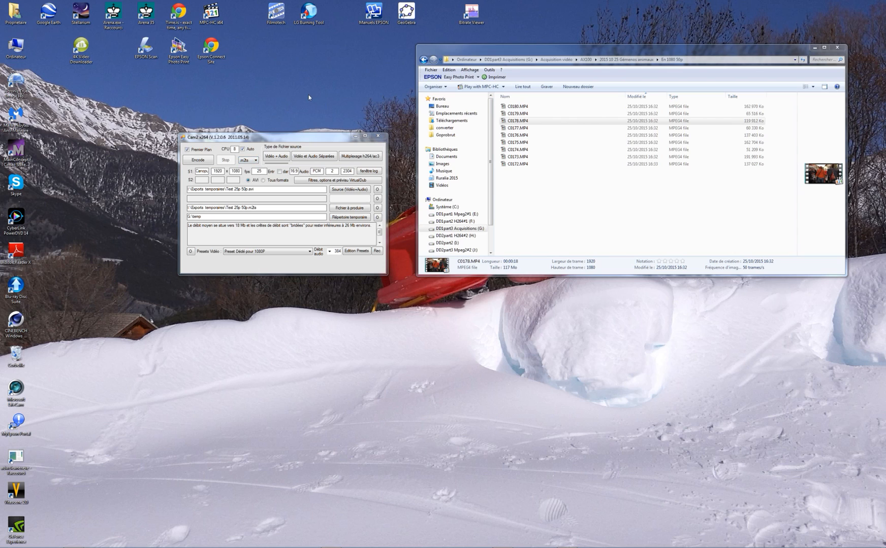
Step: In the filter options, enable frame recalculation by proportions at 50:1, and place the Filtrage window beside the main window
click(336, 181)
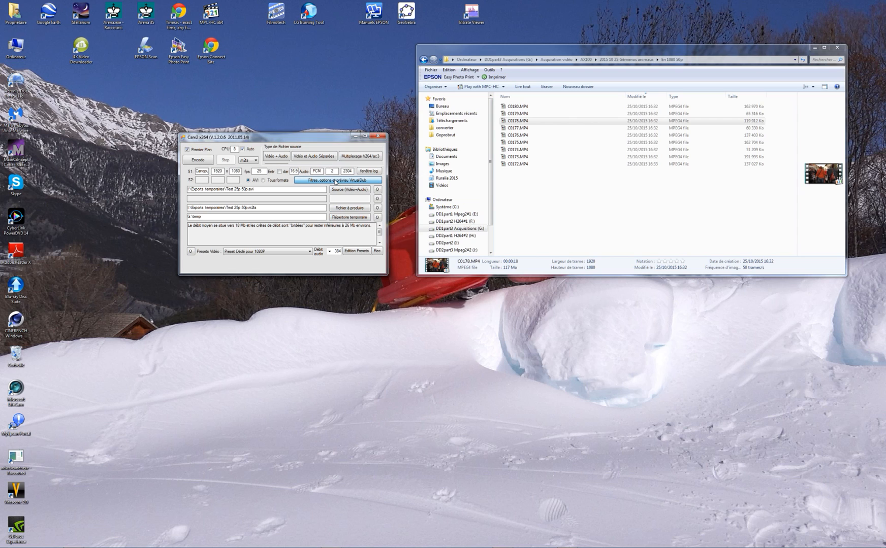
drag(288, 275, 480, 133)
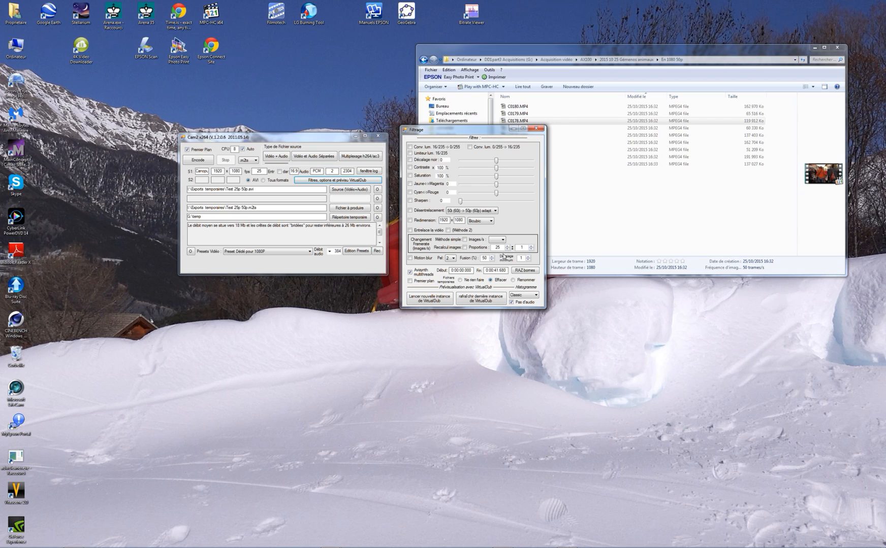
drag(499, 248, 492, 248)
text(5)
click(465, 248)
drag(467, 134, 81, 97)
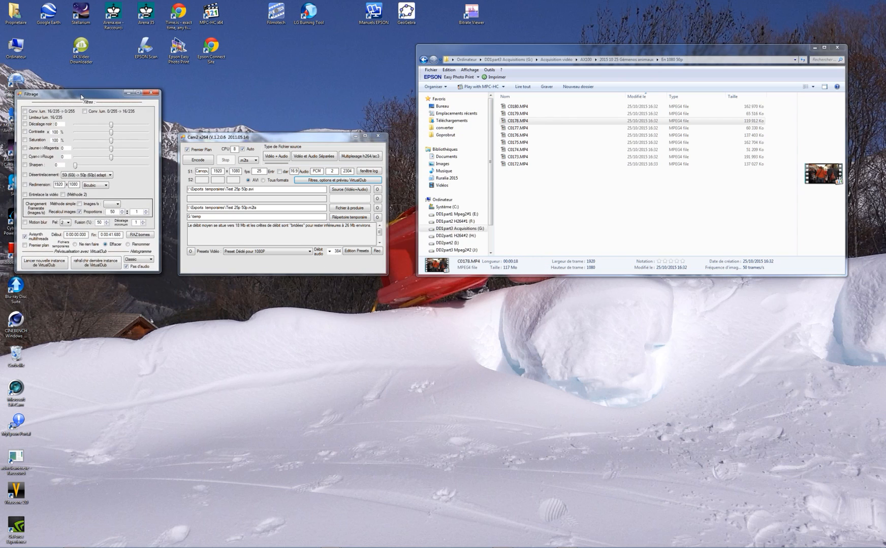
Step: Show the encoding log over the file explorer, and display the editing options and command line of "Preset Dédié pour 1080P"
click(376, 172)
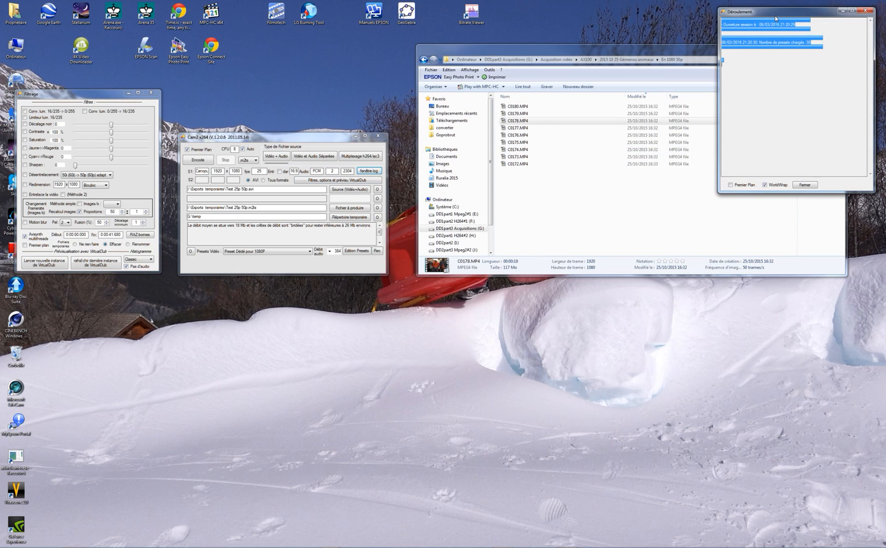
drag(775, 17, 526, 105)
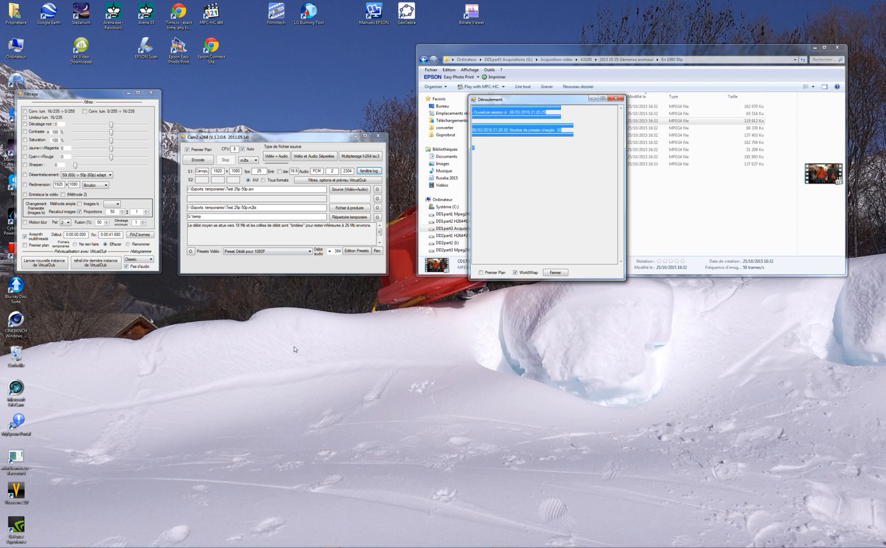
click(231, 254)
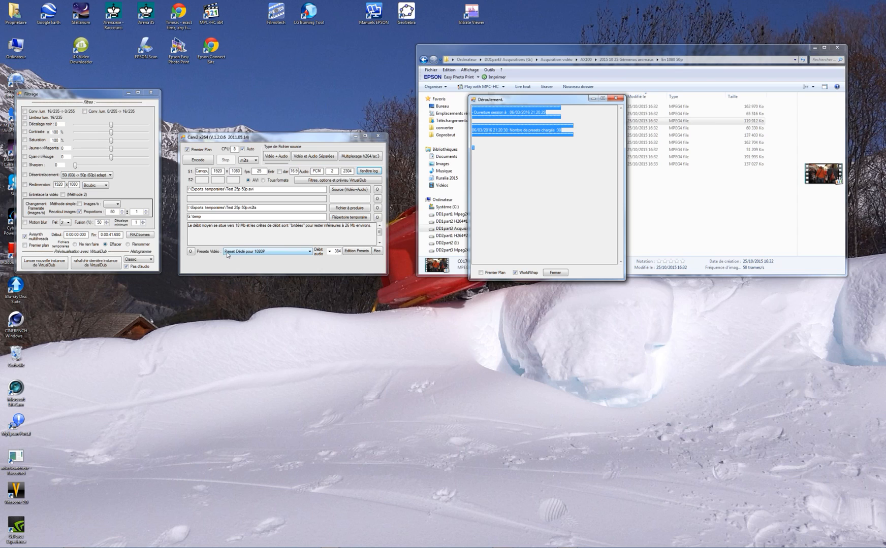
click(350, 252)
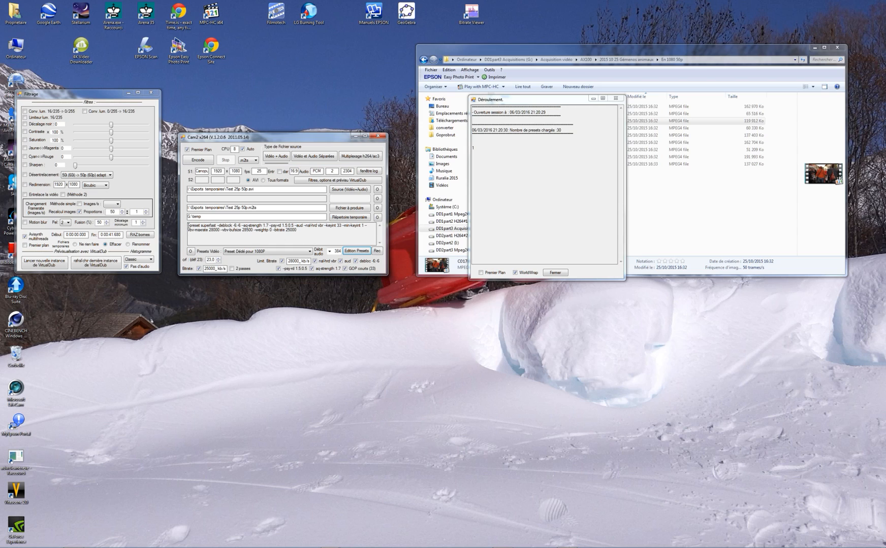
drag(188, 225, 302, 233)
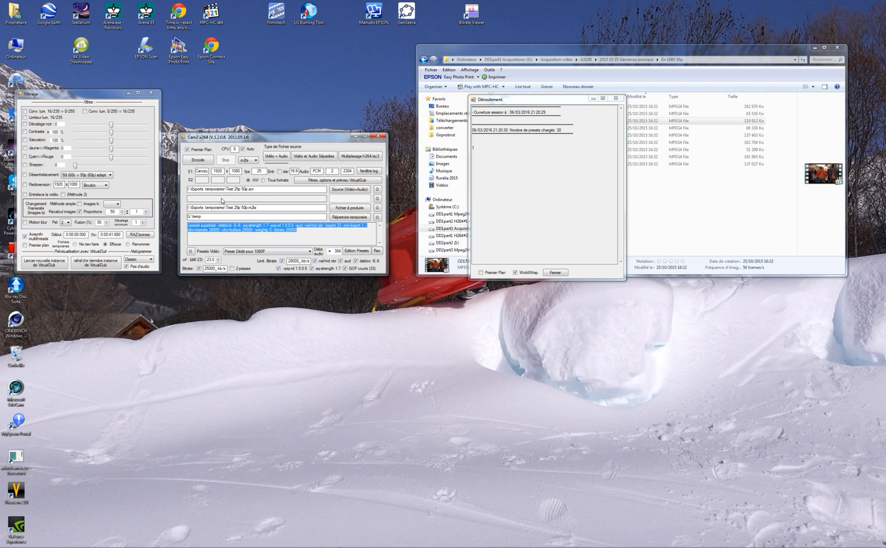
Step: Encode the video to "Test 25p 50p.m2ts" with the log window kept in view, and acknowledge the completion message
click(203, 162)
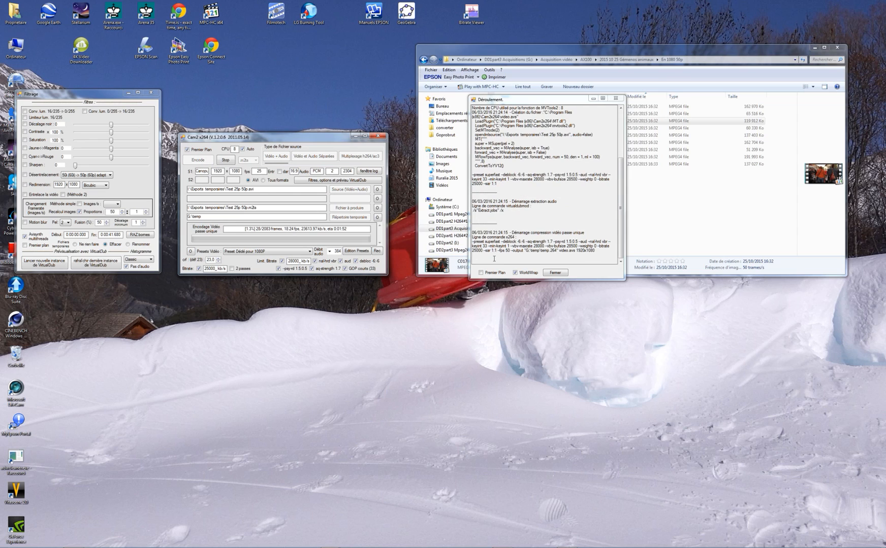
drag(512, 102, 488, 113)
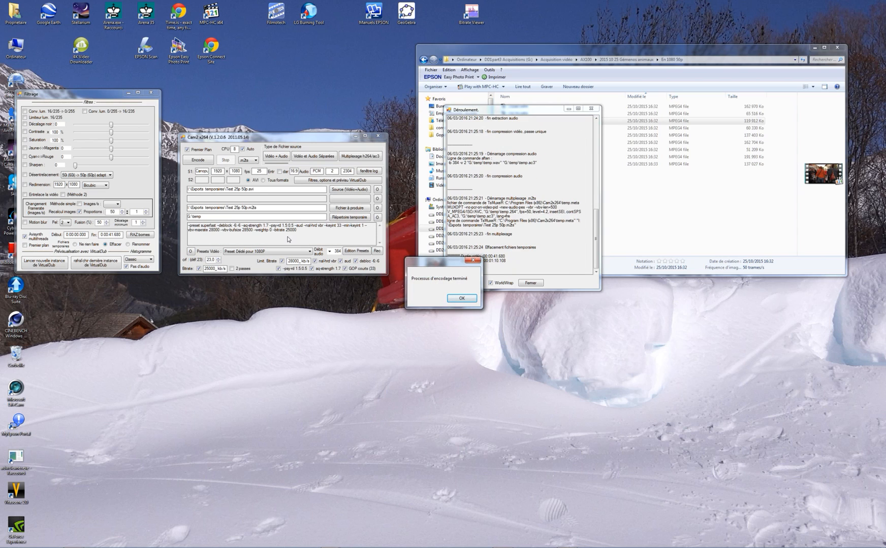
click(464, 300)
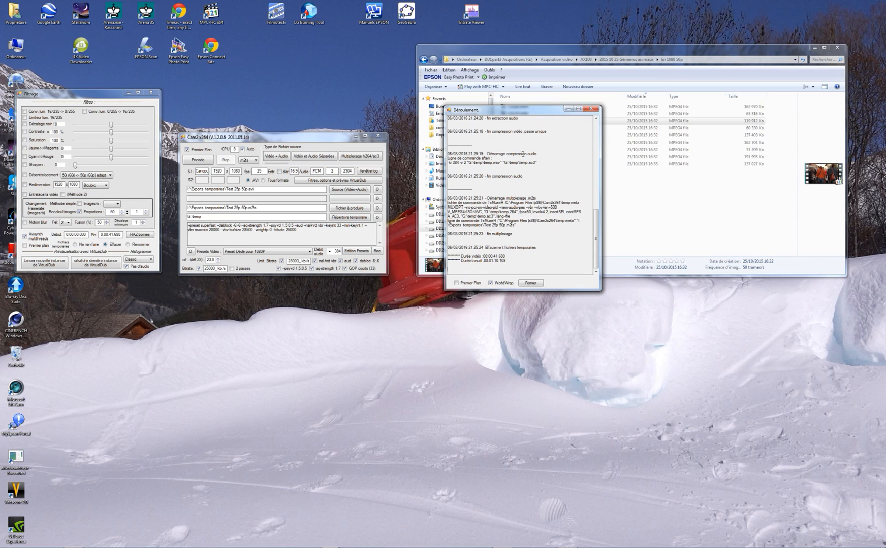
Step: Close the encoding log, the Filtrage window and Cam2 x264
click(592, 108)
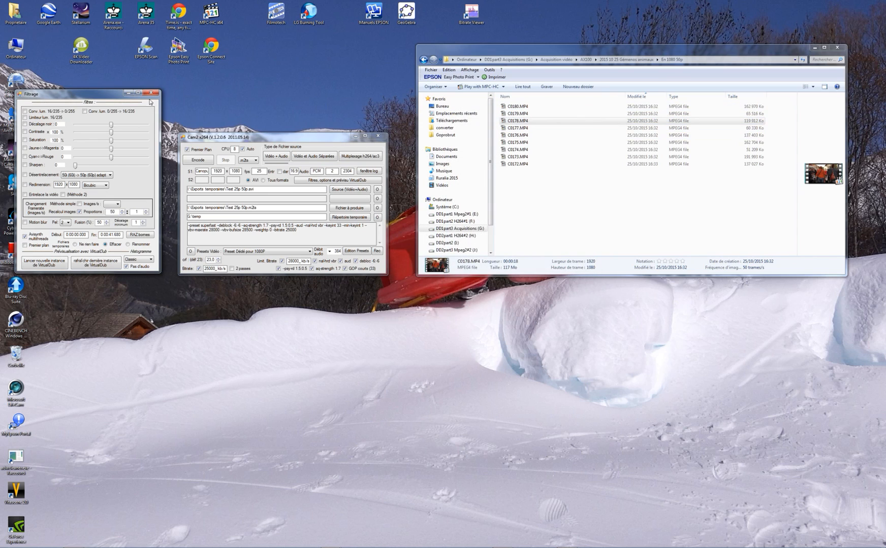
click(151, 93)
drag(324, 142, 323, 140)
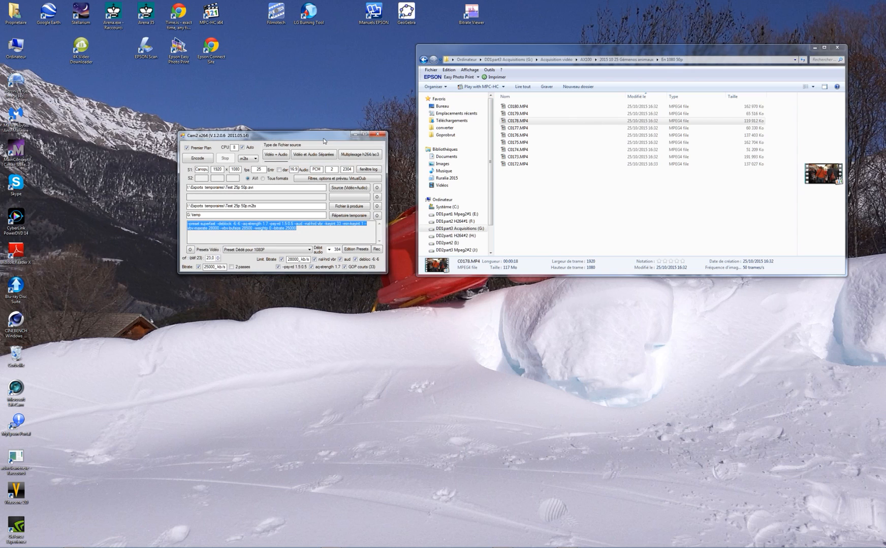
click(377, 134)
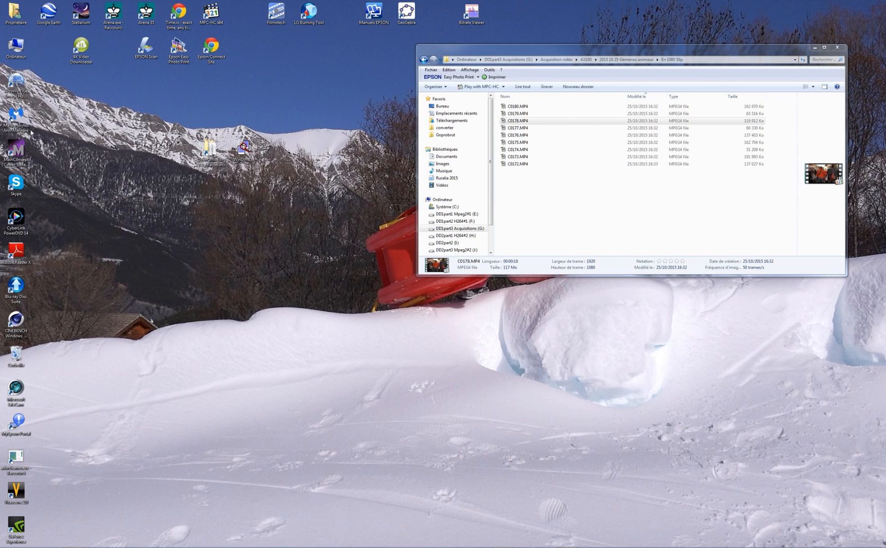
Step: Play the encoded "Test 25p 50p.m2ts" from the Exports temporaires folder on DD2part2 (I:) in Media Player Classic
double_click(16, 48)
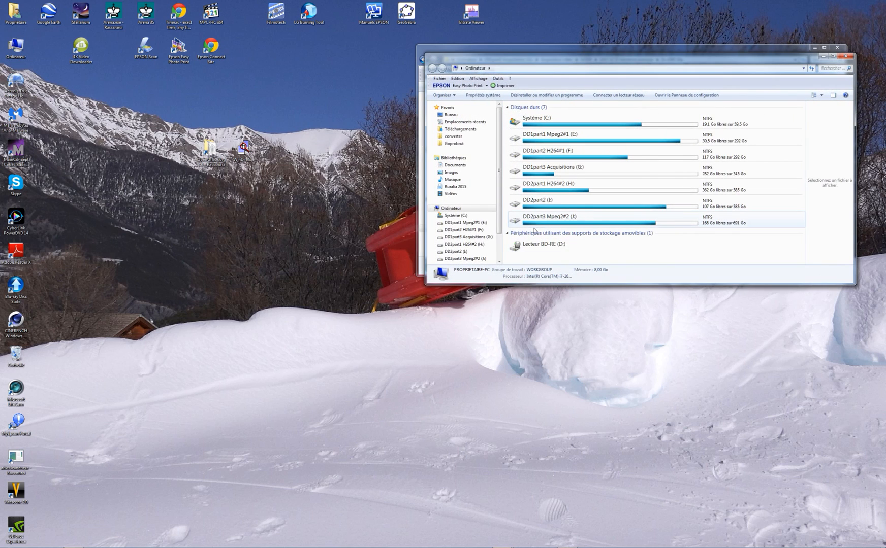
double_click(539, 202)
double_click(532, 115)
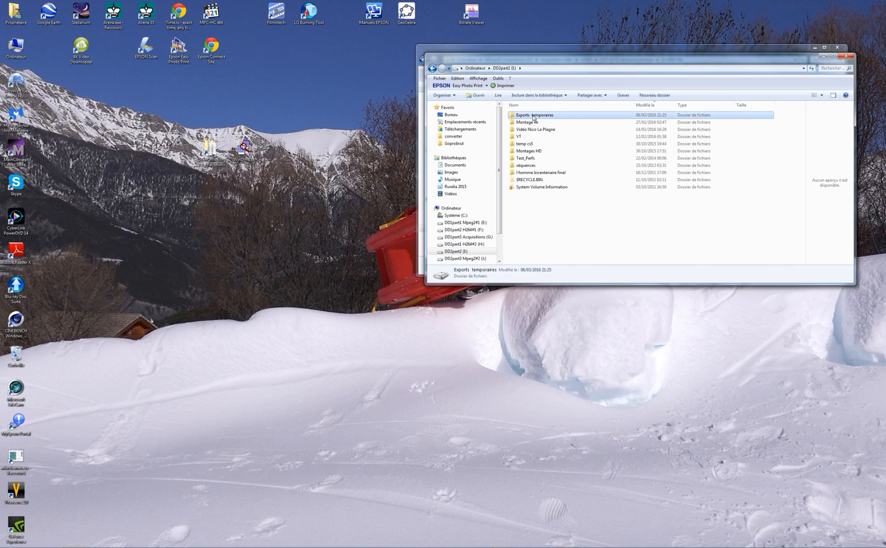
double_click(525, 115)
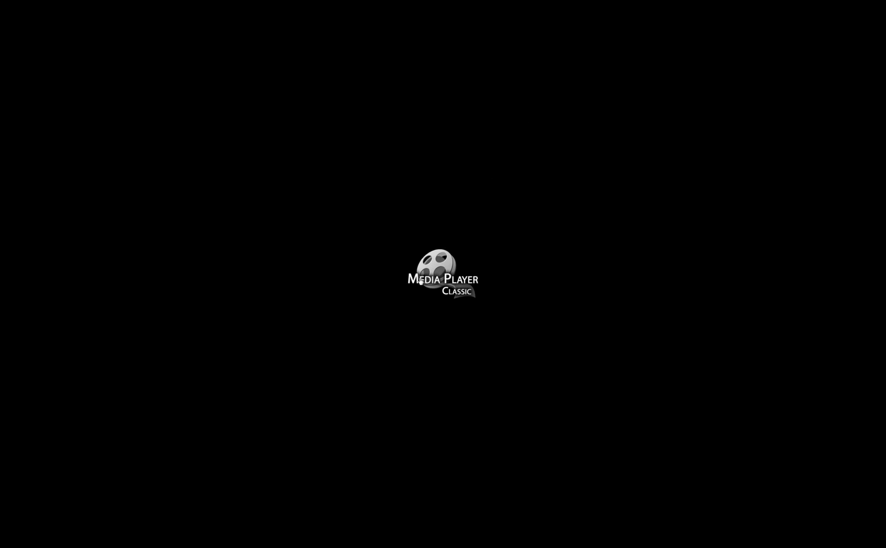